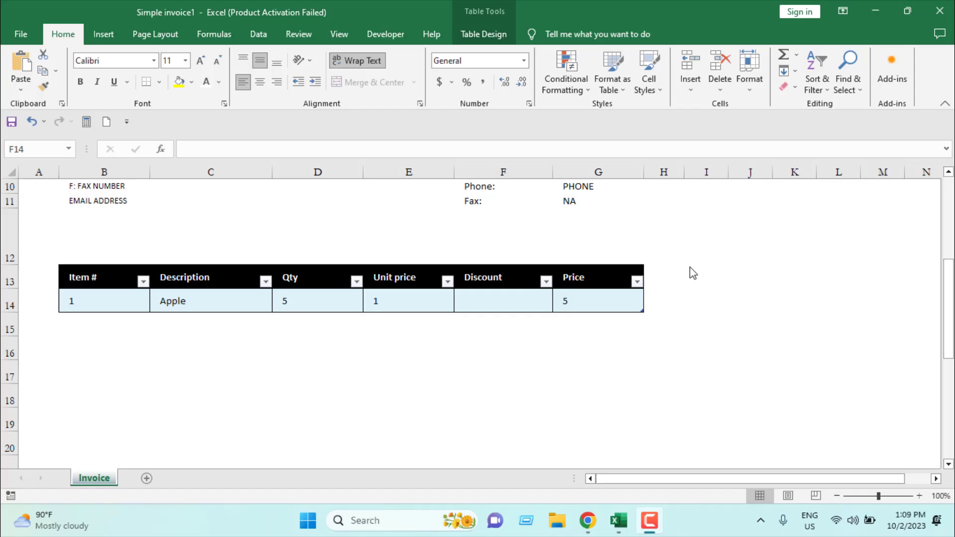
Show the invoice's print preview on one Letter portrait page set for Adobe PDF
scroll(693, 273, "up", 3)
scroll(693, 273, "down", 3)
scroll(693, 273, "up", 2)
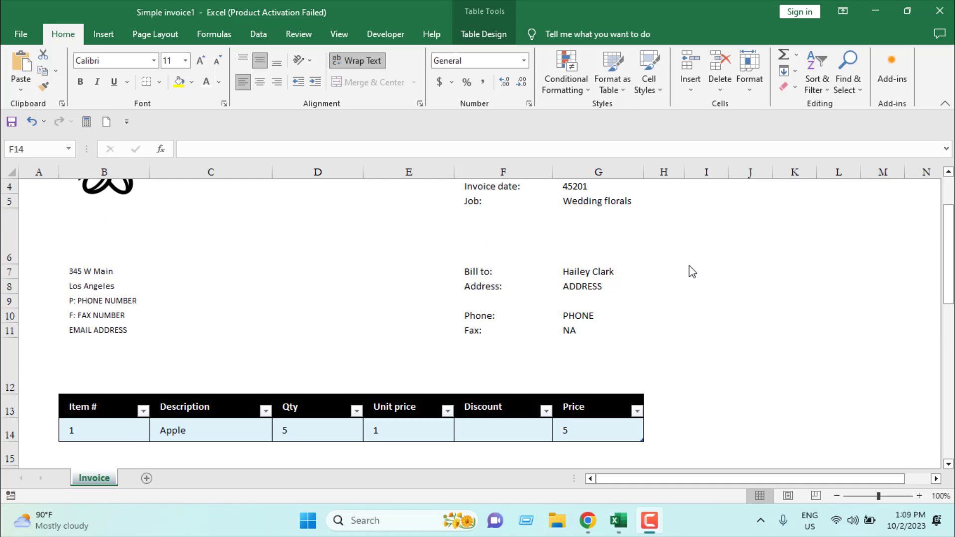
scroll(693, 273, "up", 1)
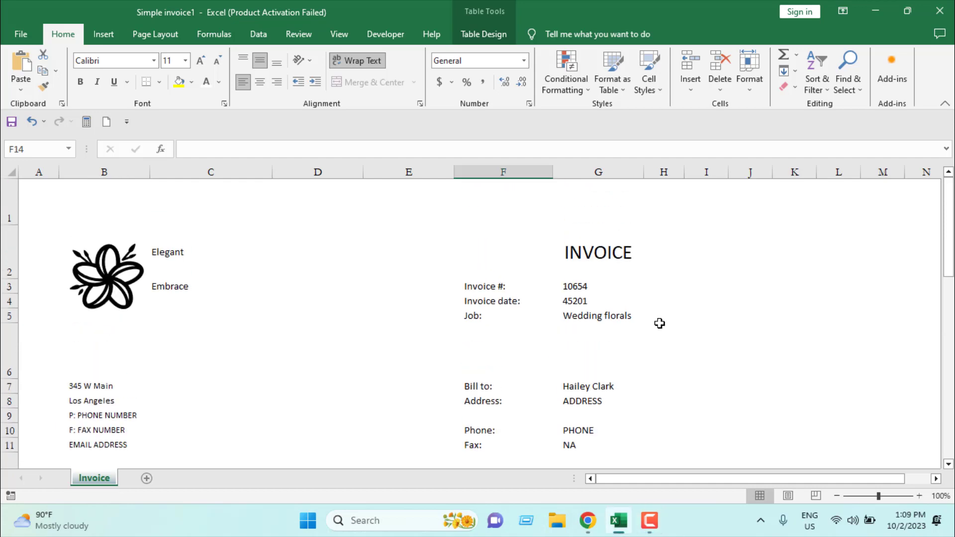
key("ctrl+p")
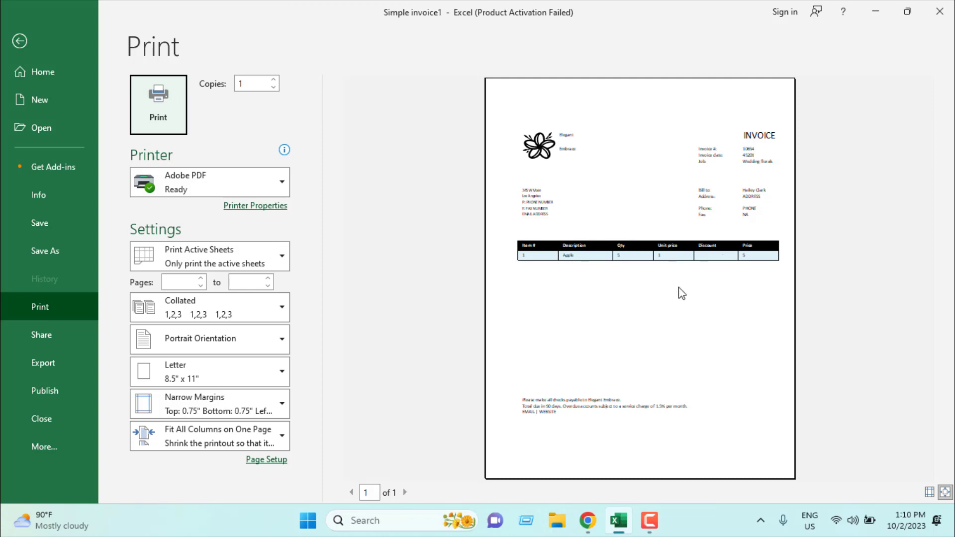
Leave print preview, select a cell in the item table and expand the Table Styles gallery
key("Escape")
scroll(463, 403, "down", 4)
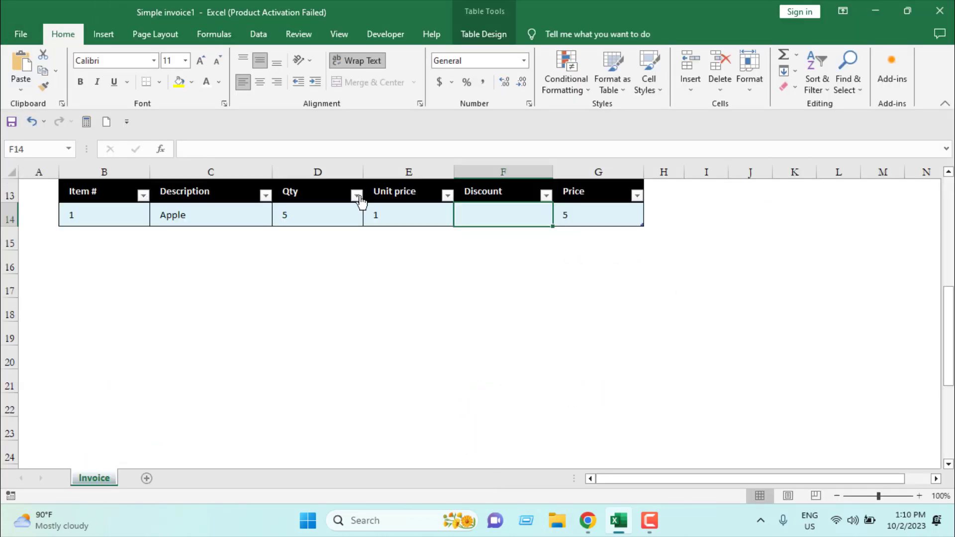
left_click(395, 208)
left_click(494, 34)
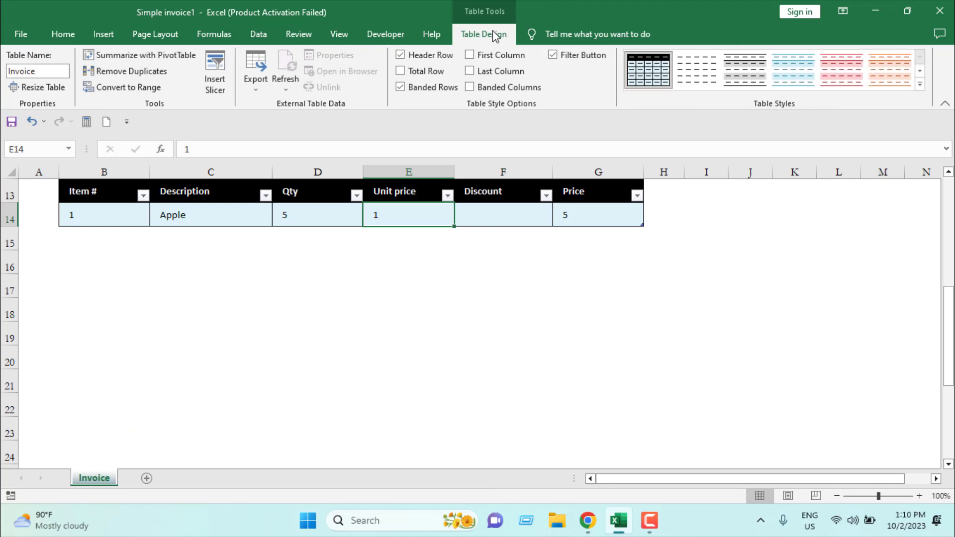
left_click(919, 84)
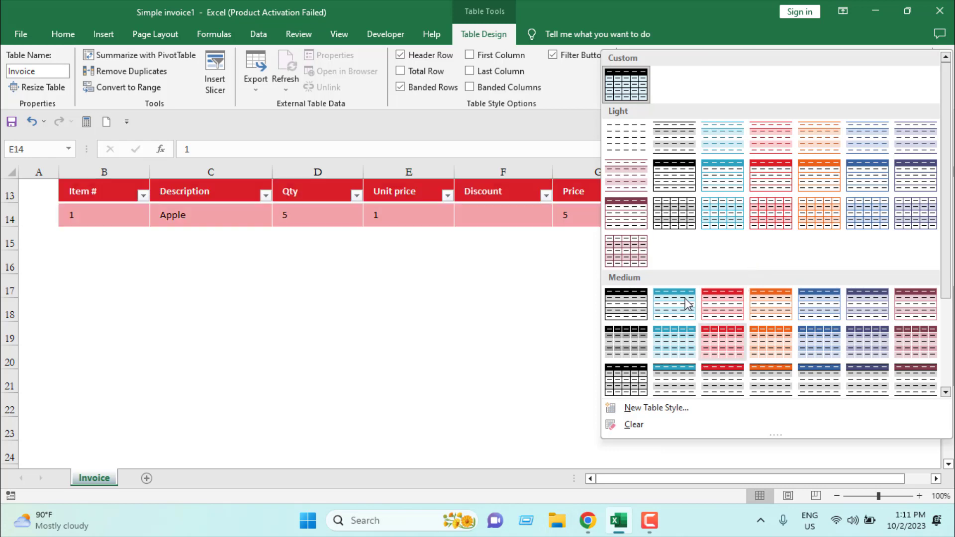
Start a new custom table style and name it 'Invoice'
left_click(640, 409)
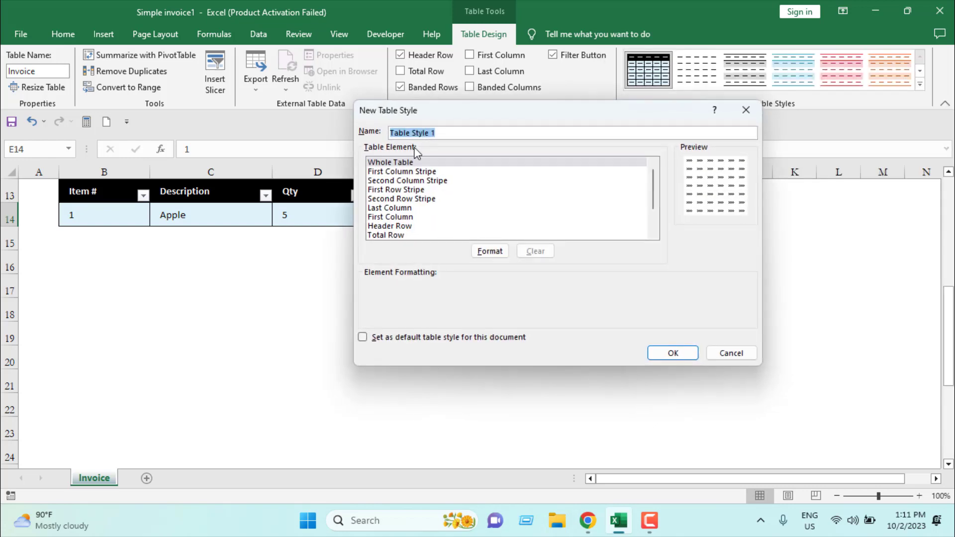
scroll(409, 208, "down", 2)
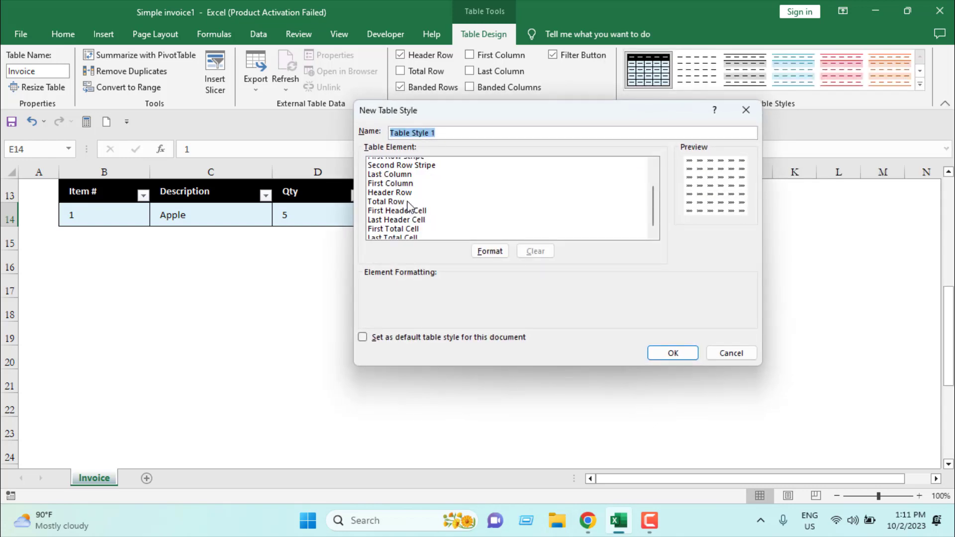
scroll(409, 206, "up", 3)
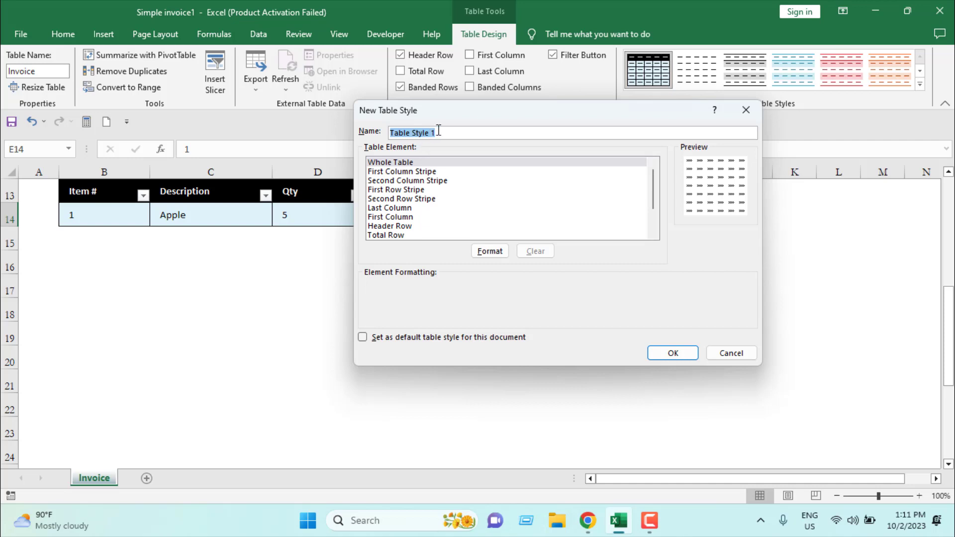
type("Invoice")
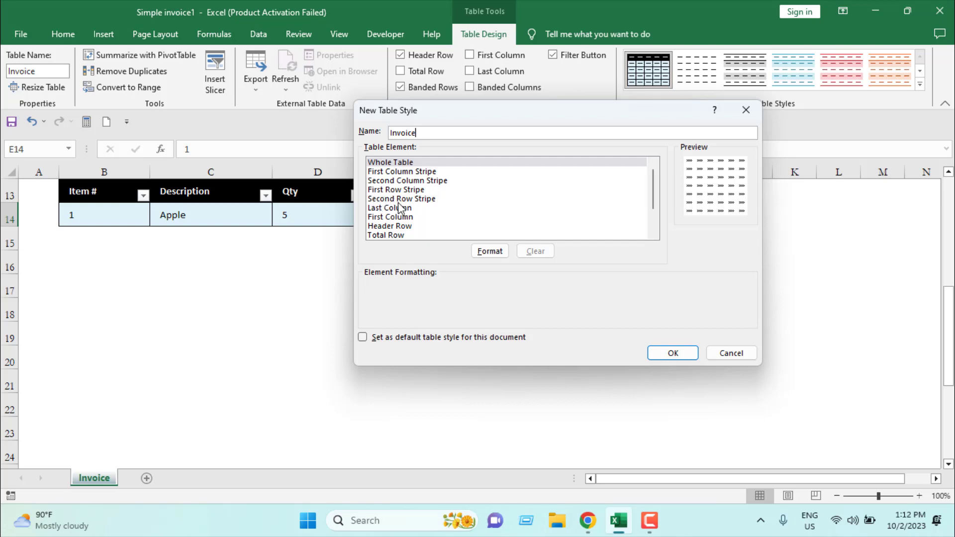
scroll(433, 209, "down", 1)
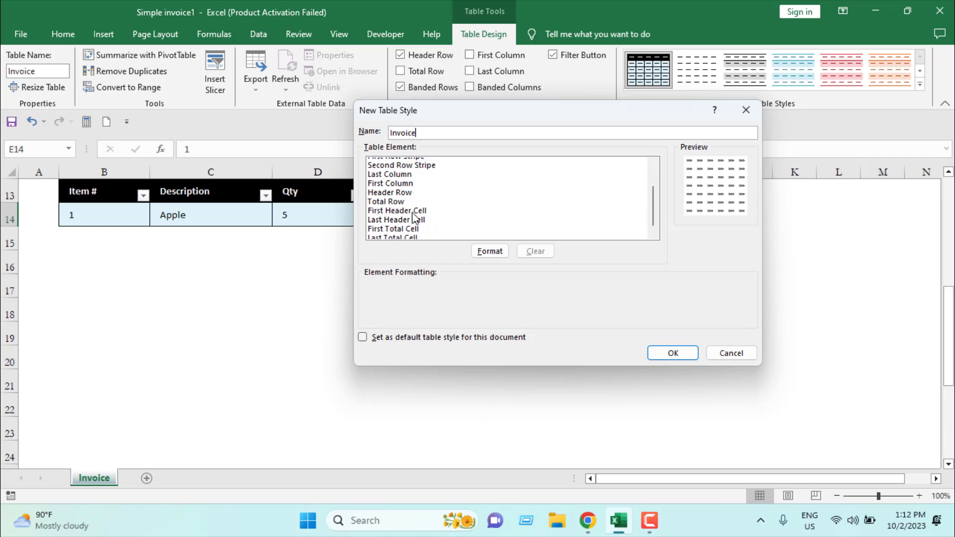
scroll(412, 218, "down", 1)
scroll(391, 168, "up", 2)
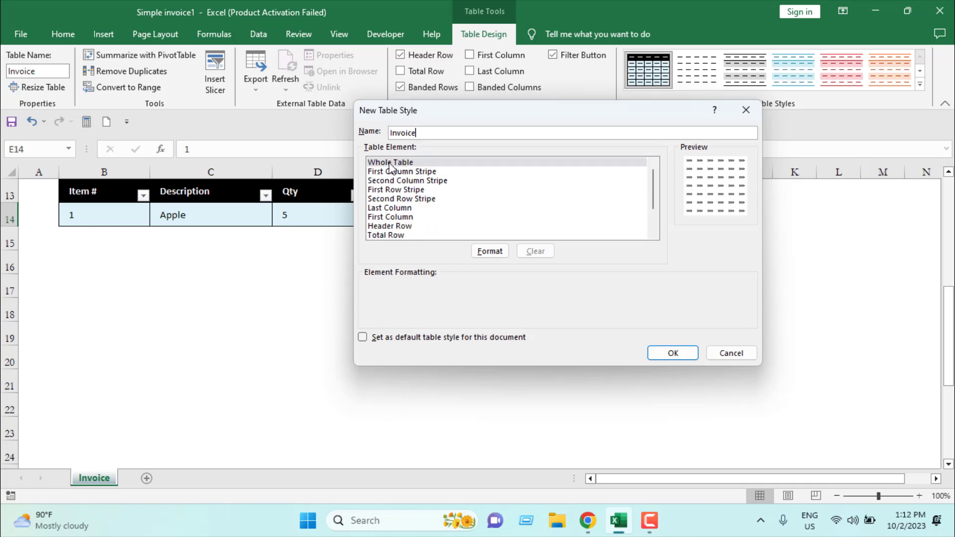
Give the Invoice style's Whole Table element solid black outline and inside borders
left_click(489, 251)
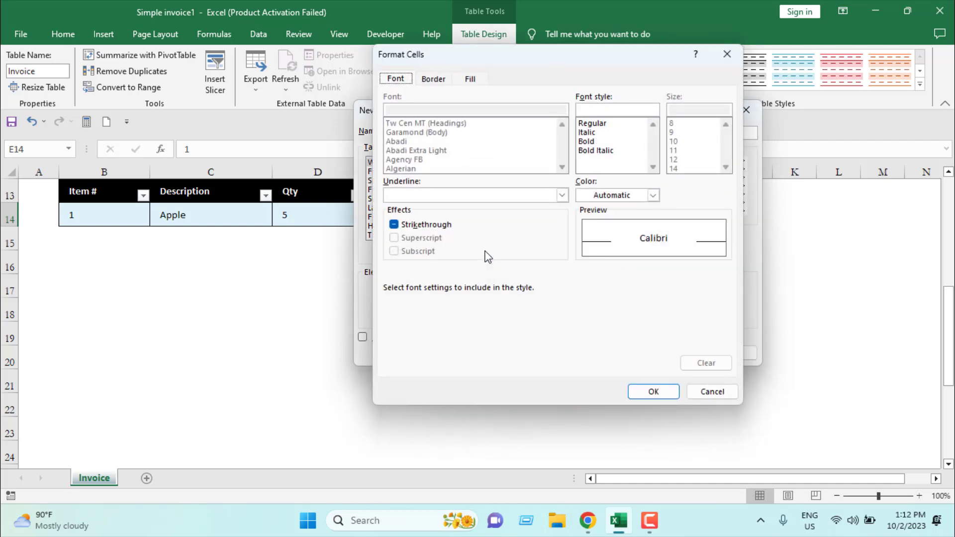
left_click(433, 78)
left_click(468, 223)
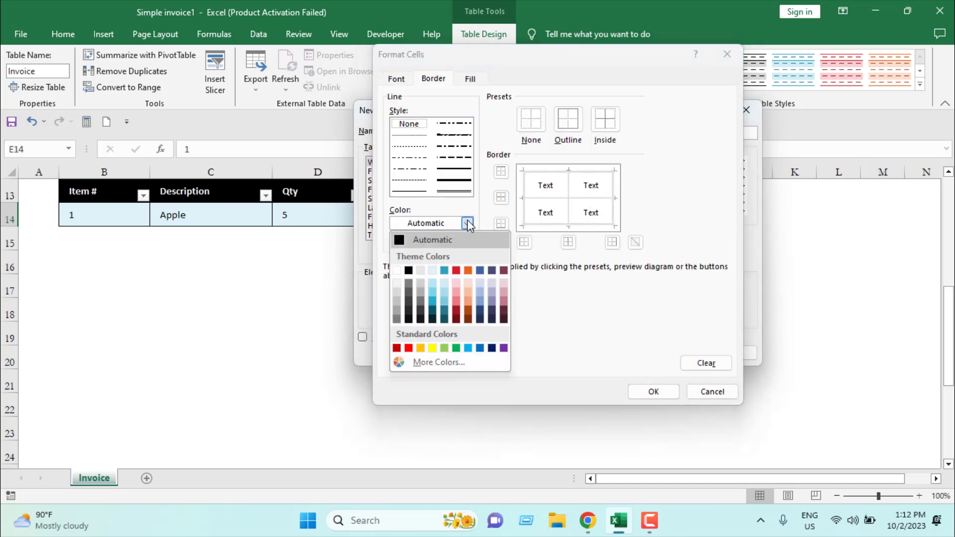
left_click(409, 271)
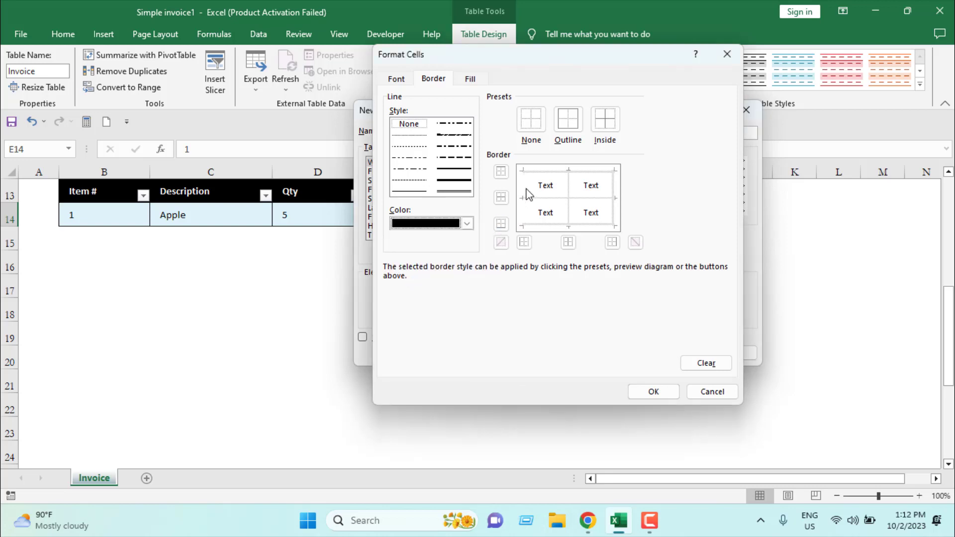
left_click(452, 171)
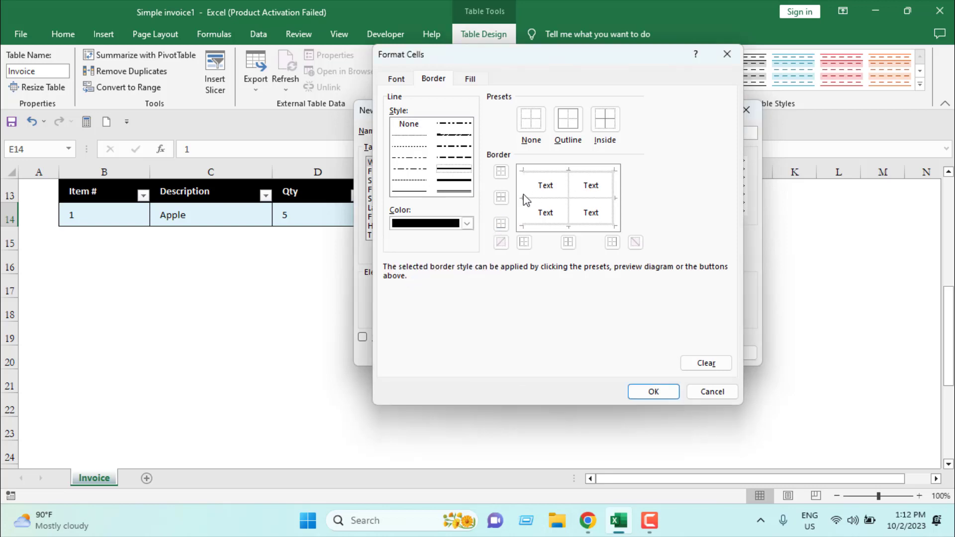
left_click(525, 243)
left_click(580, 181)
left_click(569, 196)
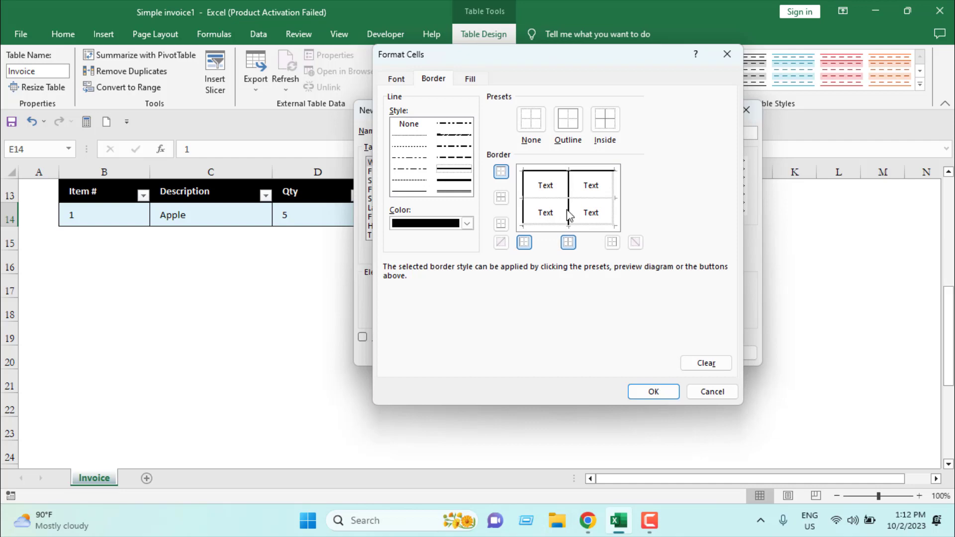
left_click(600, 202)
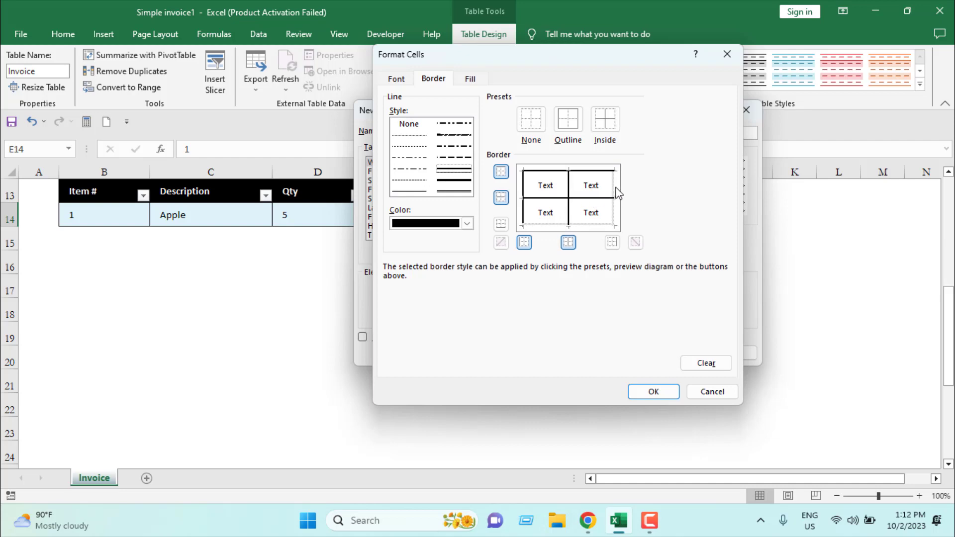
left_click(617, 192)
left_click(580, 227)
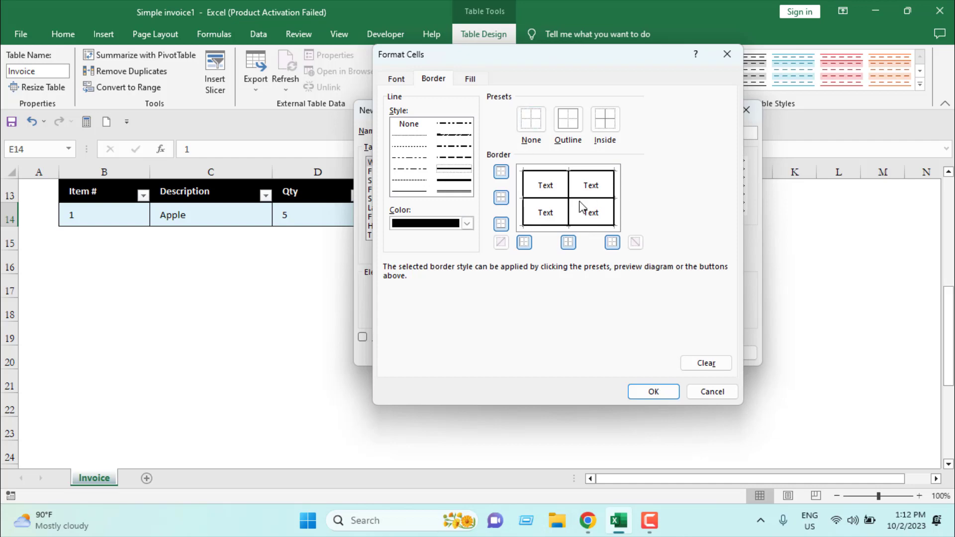
left_click(397, 79)
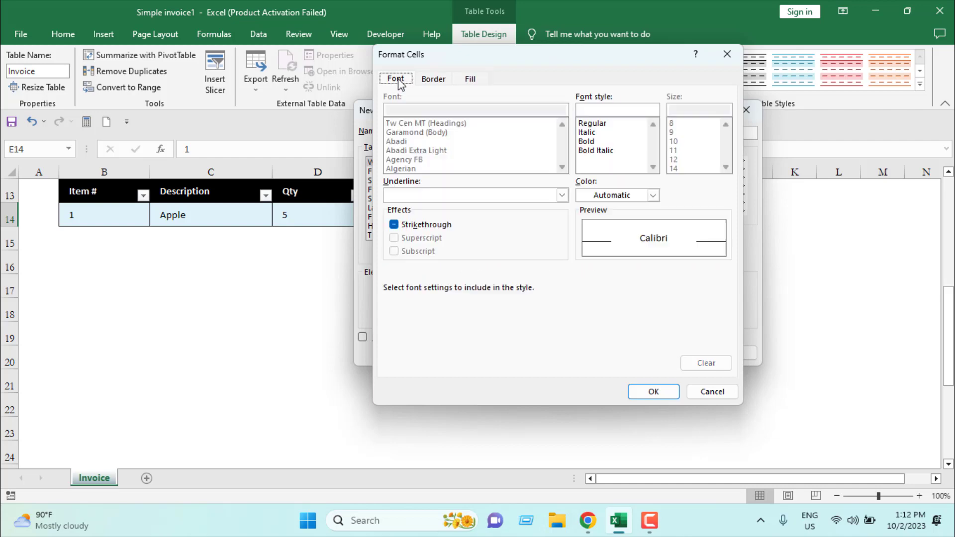
Confirm the borders, then give the Header Row a light grey fill and black text
left_click(667, 394)
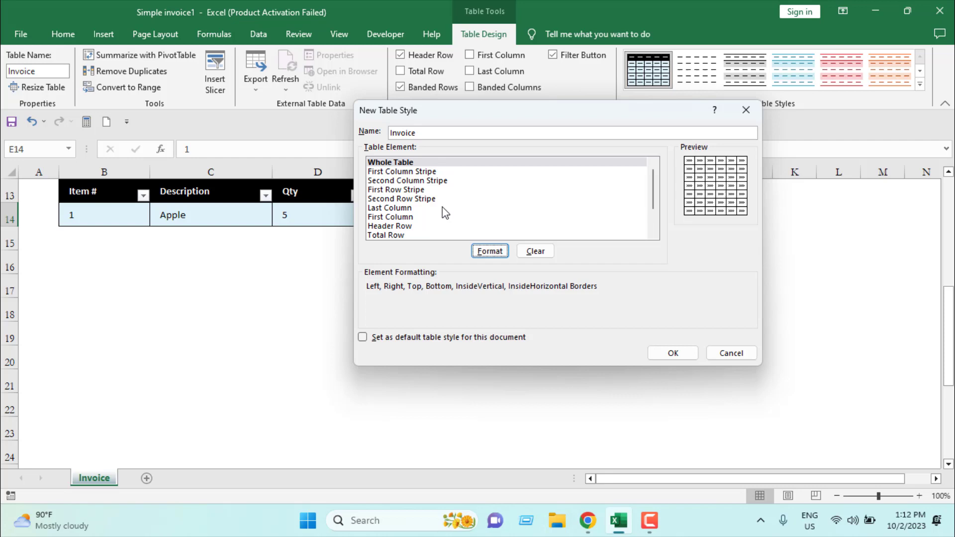
scroll(443, 208, "down", 1)
left_click(397, 223)
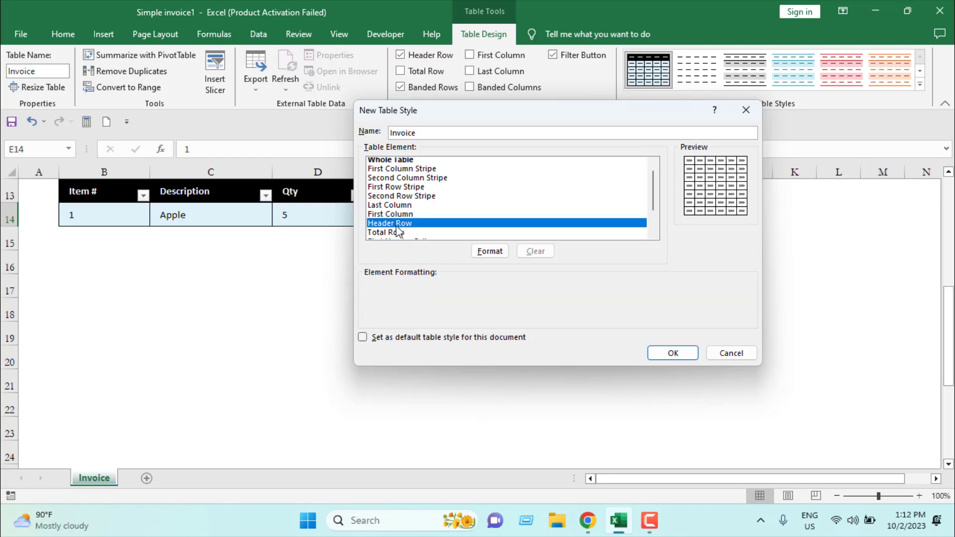
left_click(487, 252)
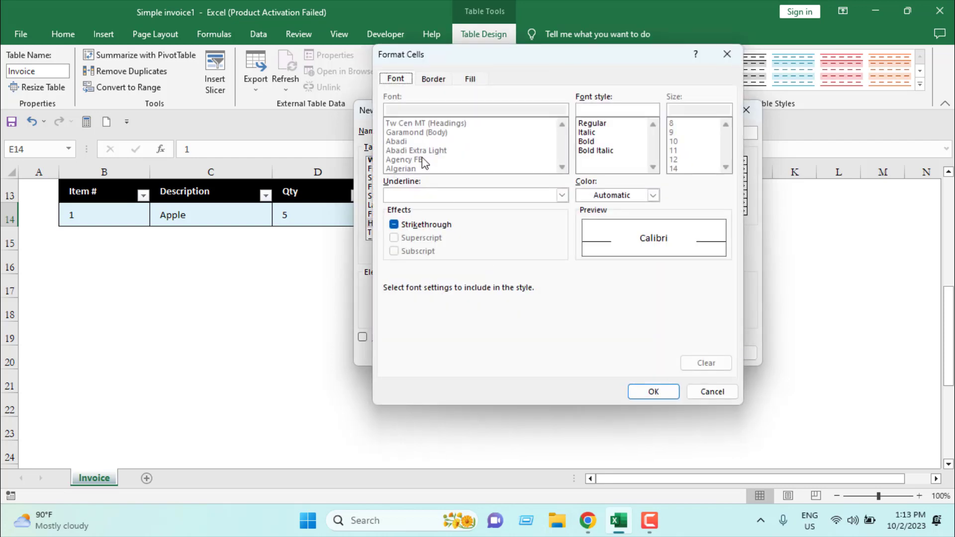
left_click(468, 81)
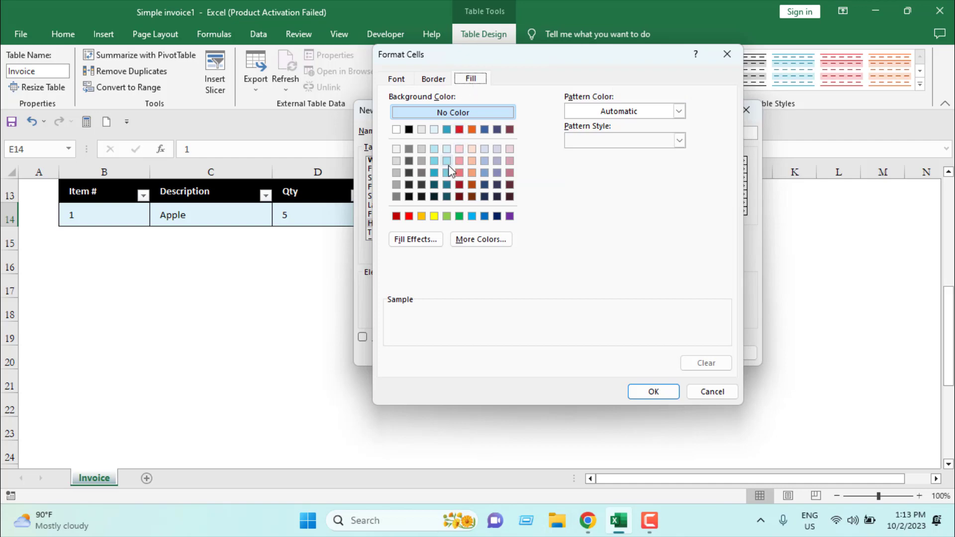
left_click(421, 130)
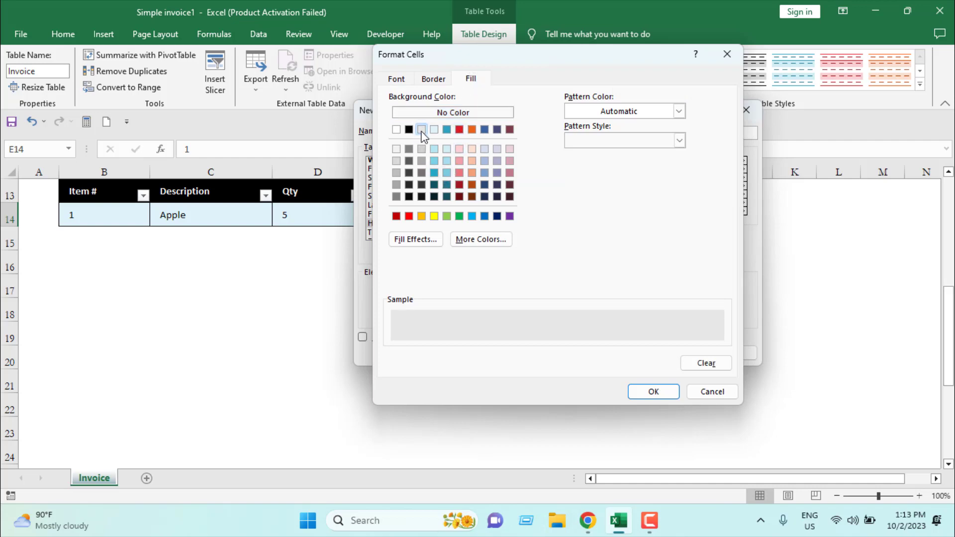
left_click(395, 80)
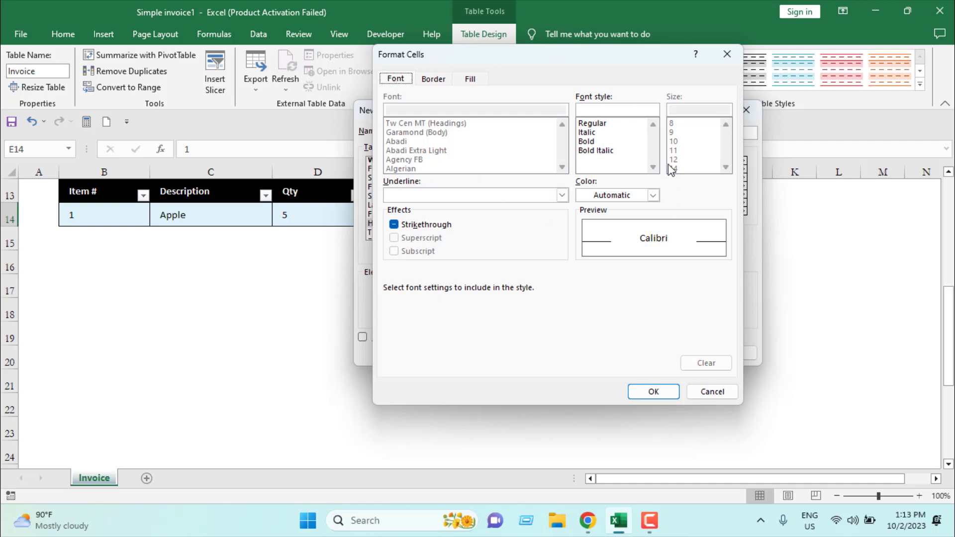
left_click(653, 197)
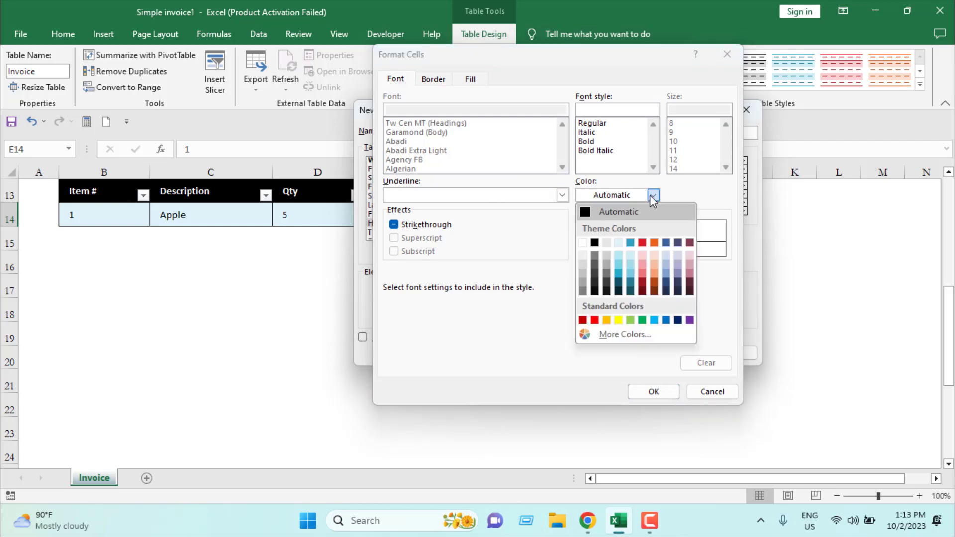
left_click(582, 244)
left_click(659, 392)
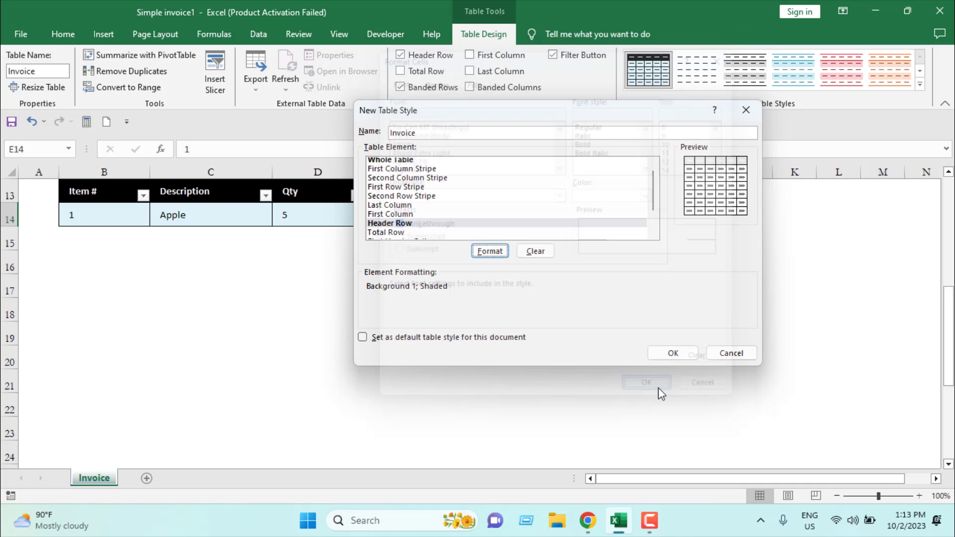
Save the style as 'CustomInvoice' after the duplicate-name warning
left_click(674, 353)
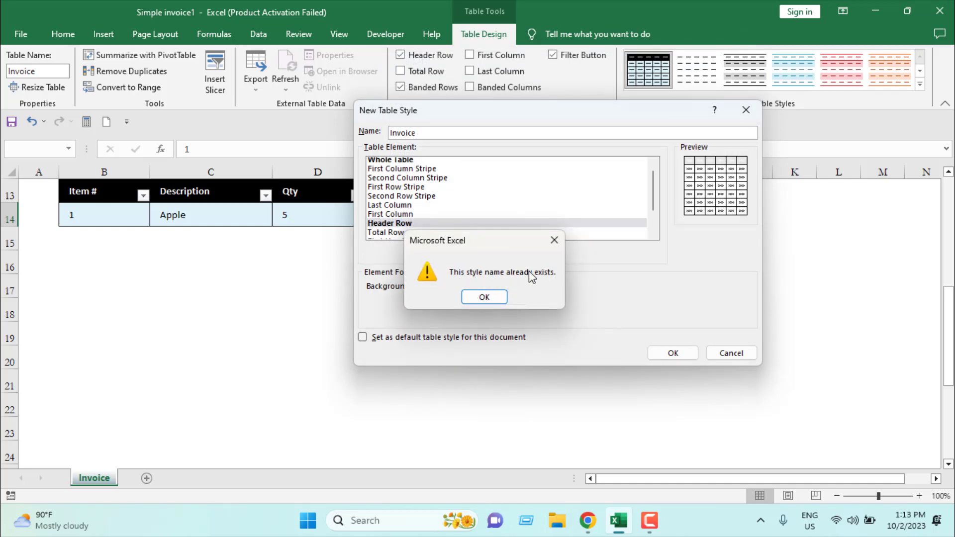
left_click(554, 240)
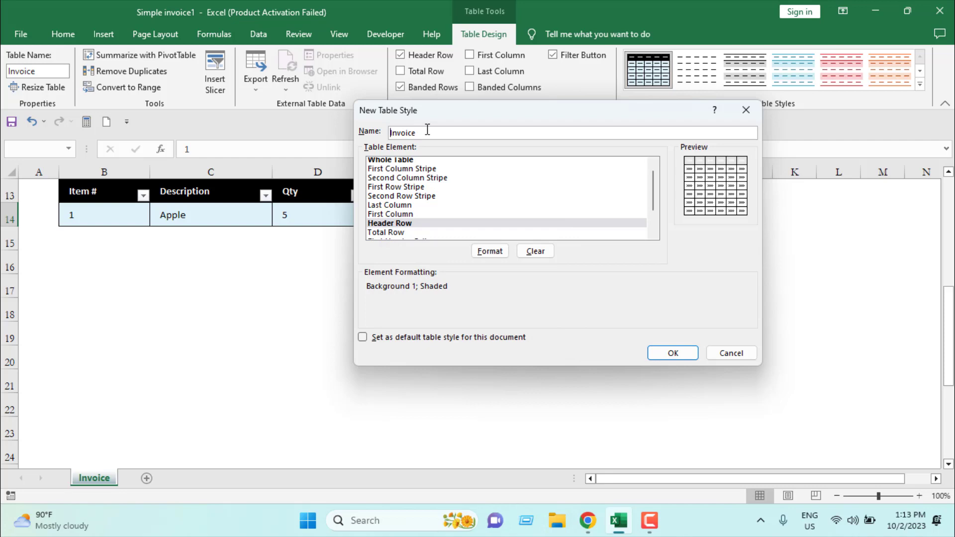
type("Custom")
left_click(672, 353)
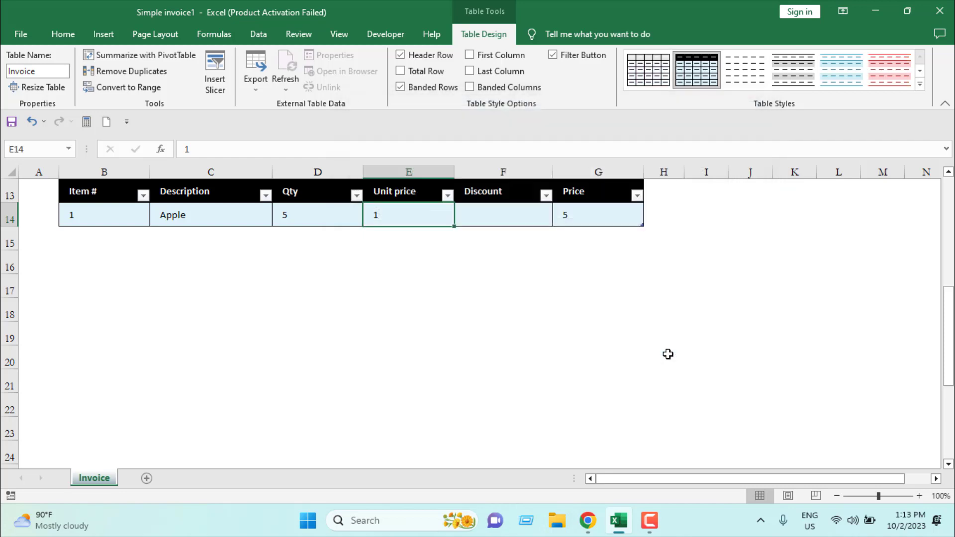
scroll(622, 347, "up", 4)
scroll(622, 343, "down", 2)
scroll(785, 90, "up", 2)
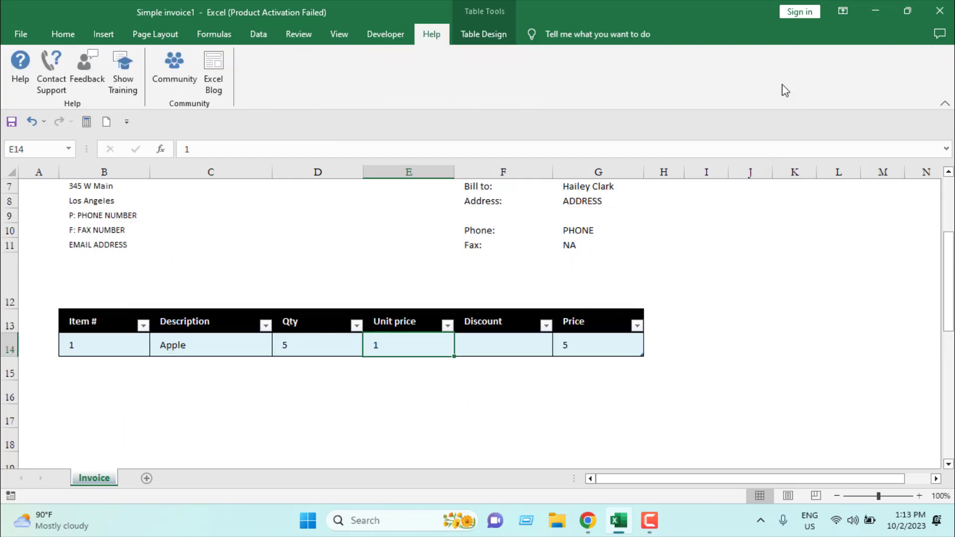
left_click(490, 34)
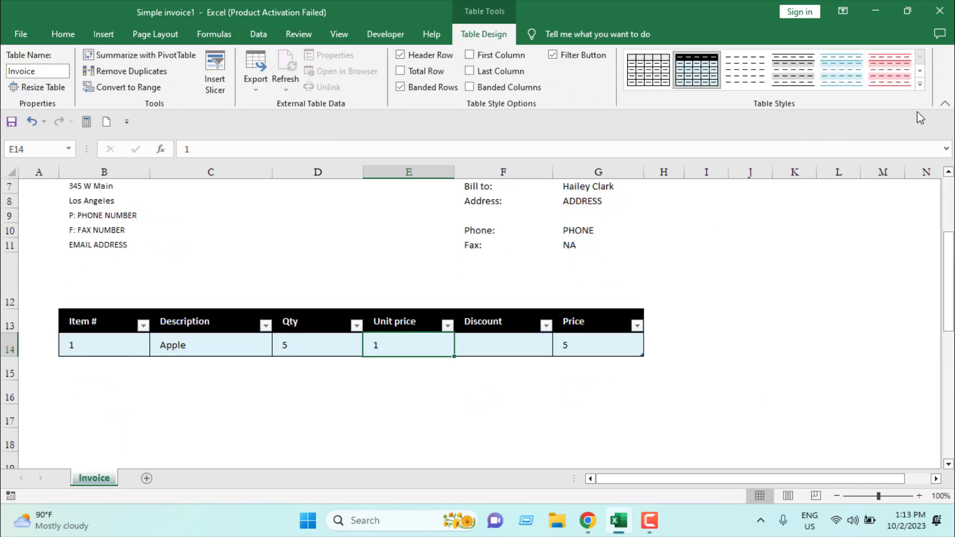
Apply the CustomInvoice style to the invoice's item table and check the result
left_click(920, 84)
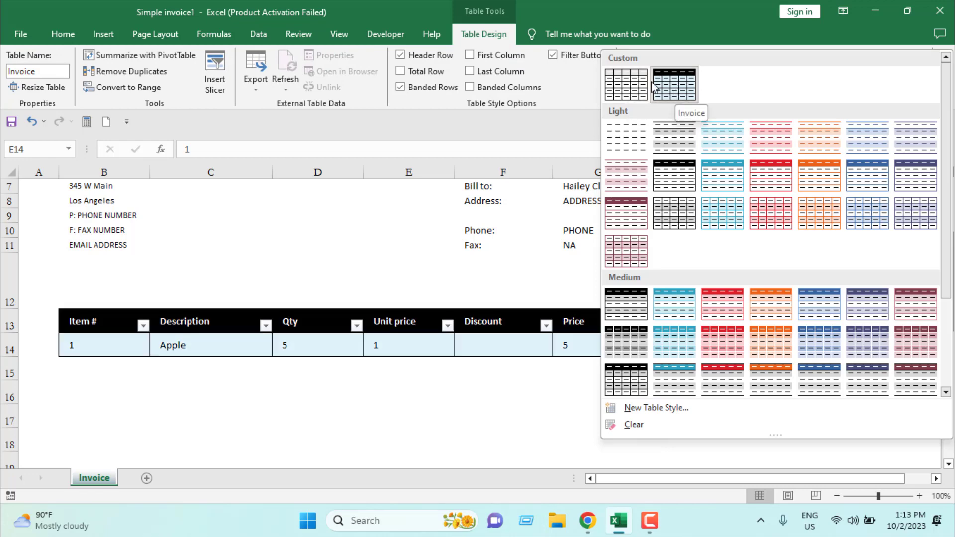
left_click(634, 85)
left_click(622, 415)
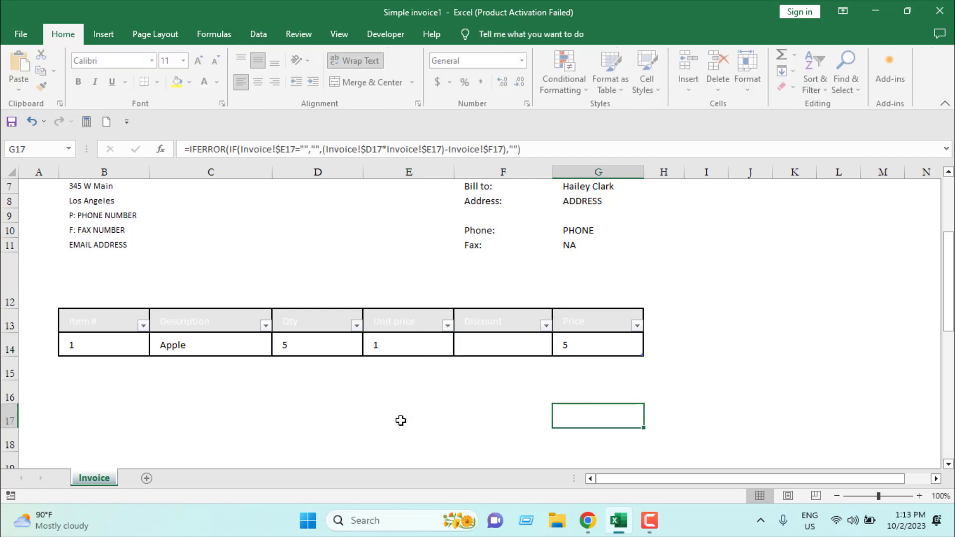
scroll(124, 393, "down", 1)
scroll(125, 394, "down", 1)
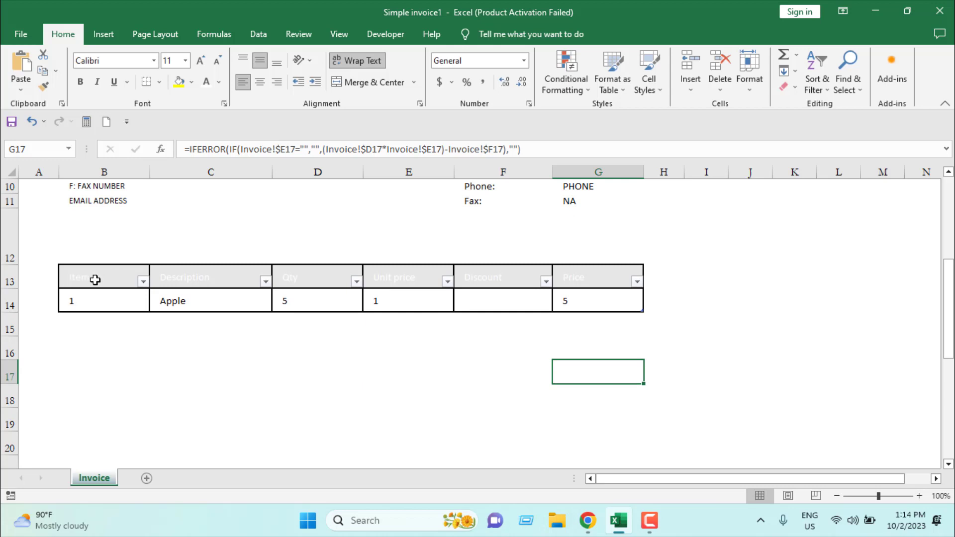
left_click(298, 277)
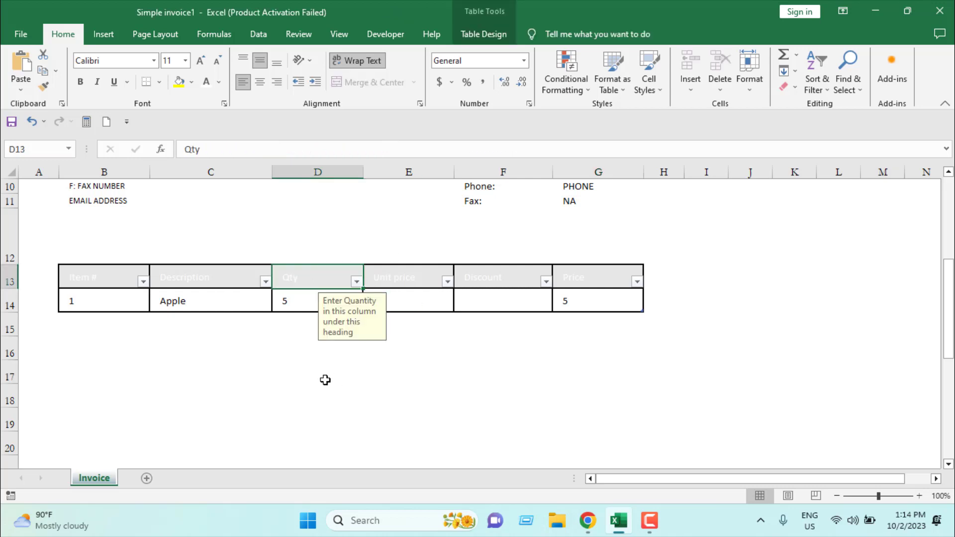
Modify CustomInvoice so its Header Row font colour is Automatic instead of white
left_click(485, 36)
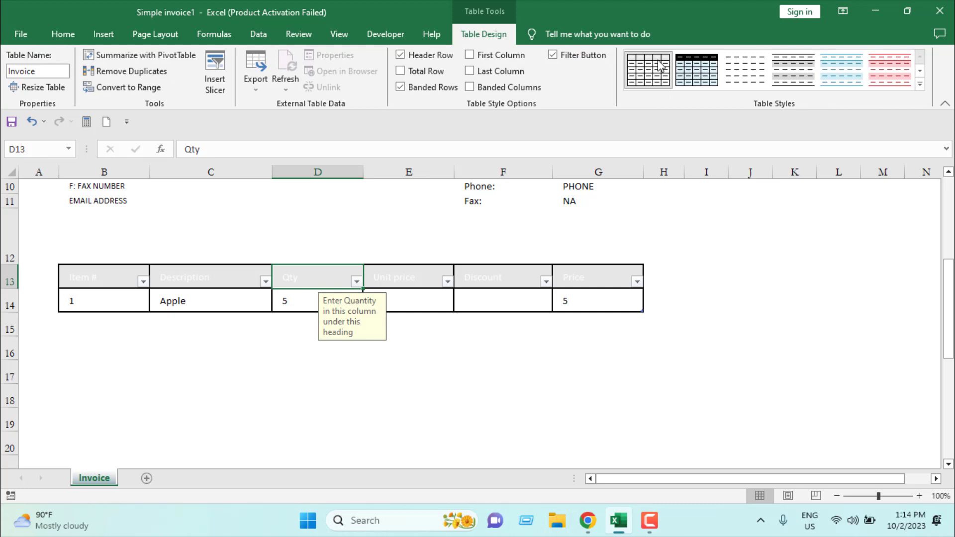
left_click(920, 84)
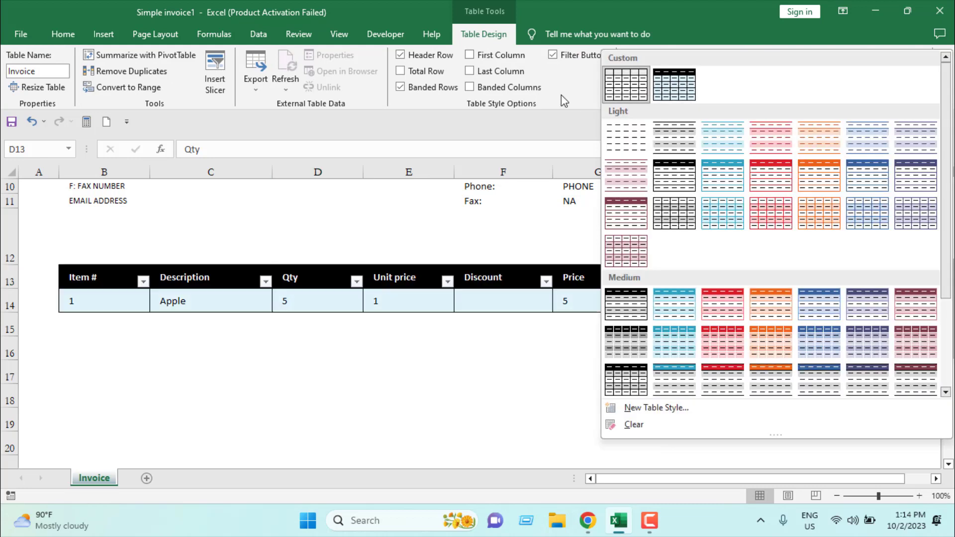
right_click(628, 88)
left_click(659, 124)
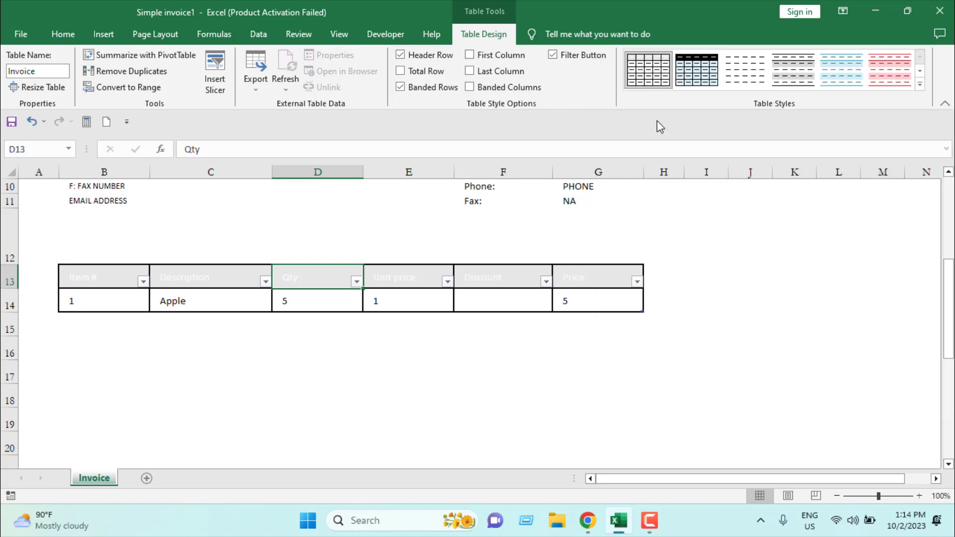
left_click(374, 227)
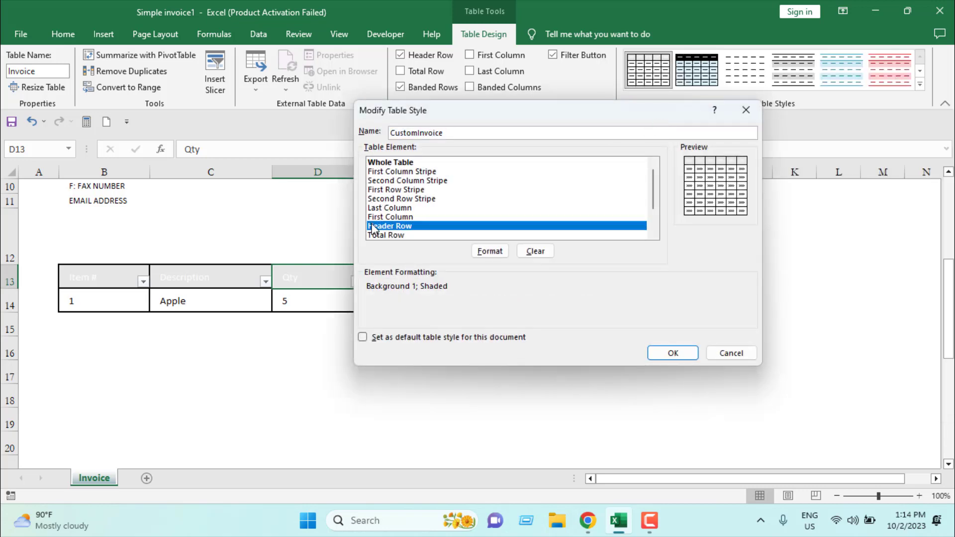
left_click(490, 252)
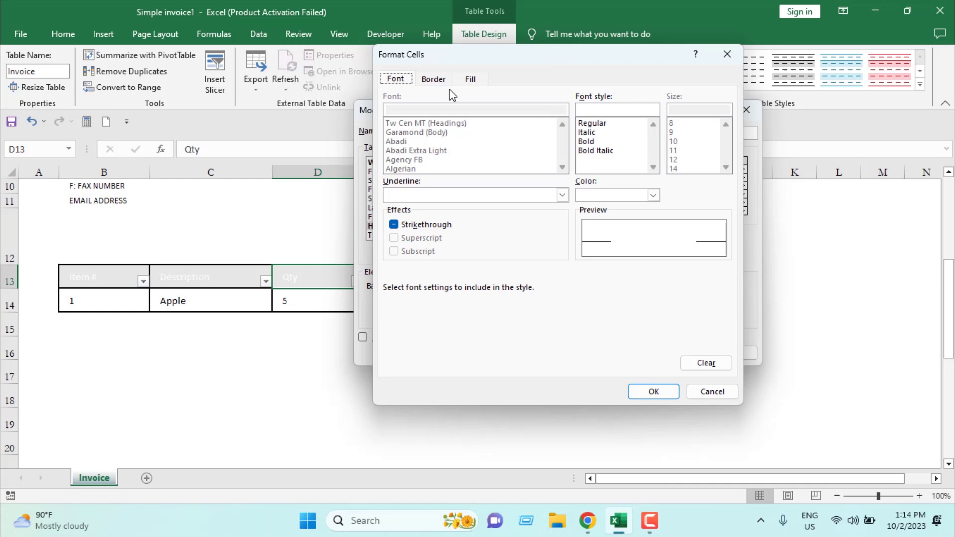
left_click(653, 194)
left_click(592, 212)
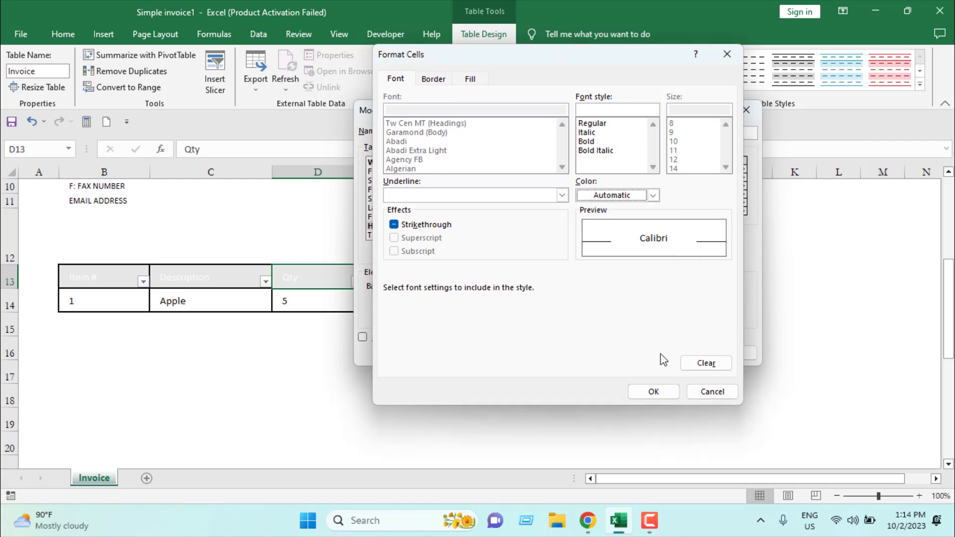
left_click(653, 392)
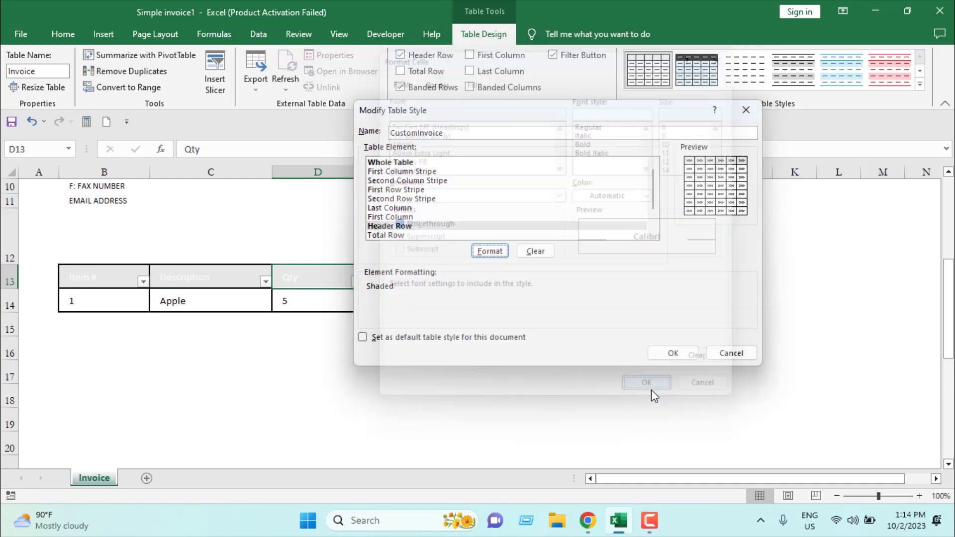
left_click(679, 356)
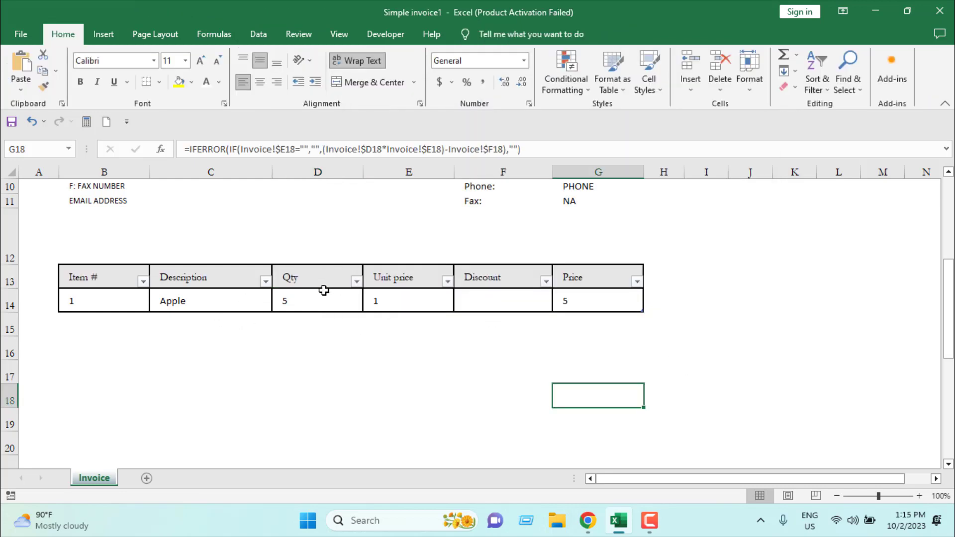
Enter the second item in row 15: dfd, Qty 22, unit price 22, discount 13
left_click(119, 326)
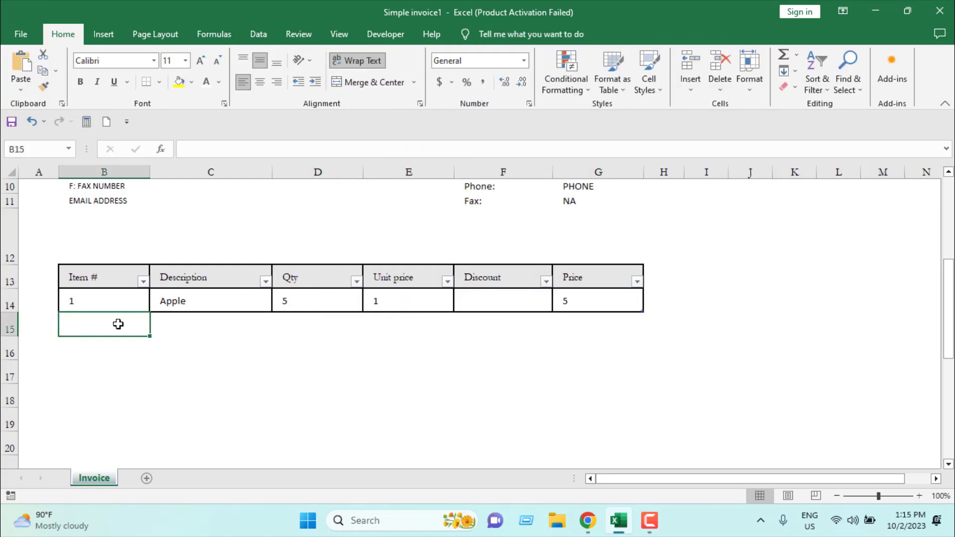
left_click(191, 324)
type("d")
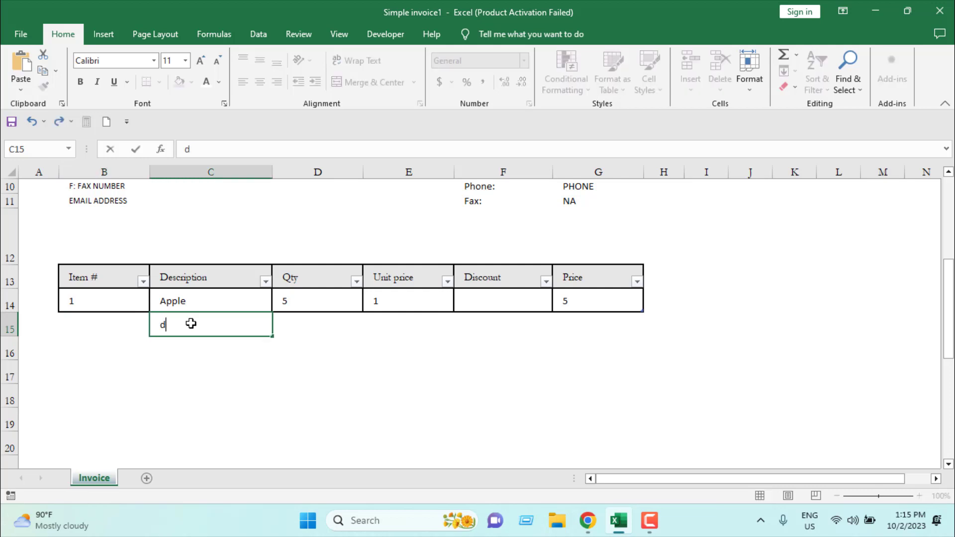
type("fd")
left_click(321, 327)
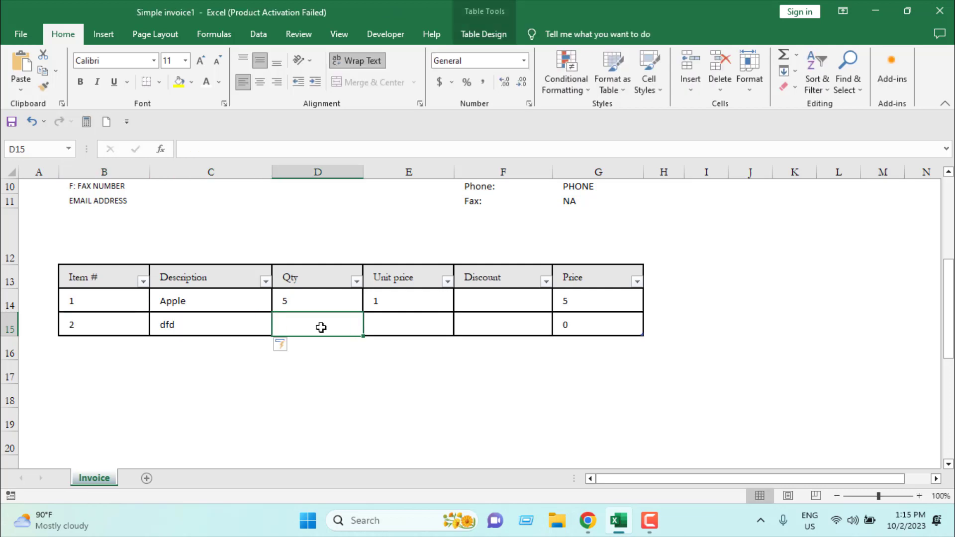
type("22")
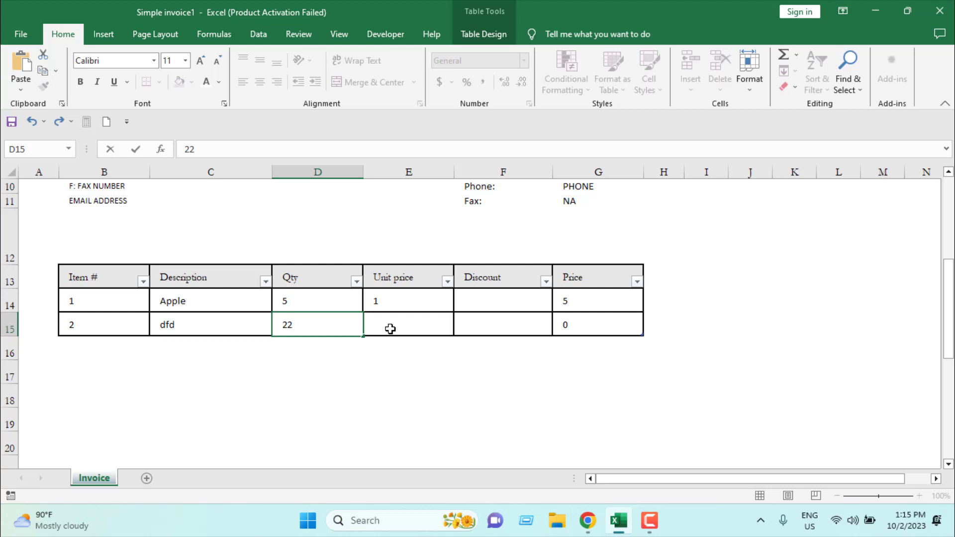
left_click(390, 328)
type("22")
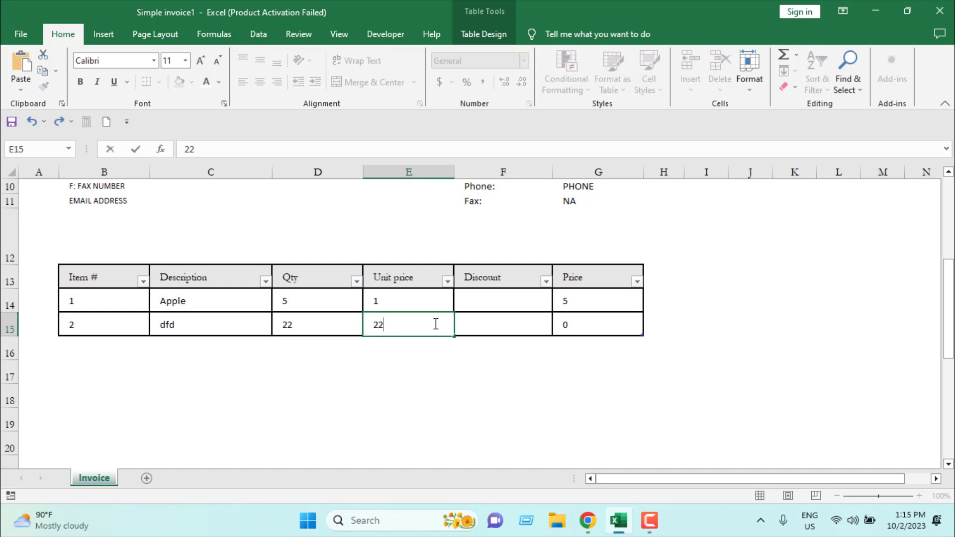
left_click(480, 318)
type("13")
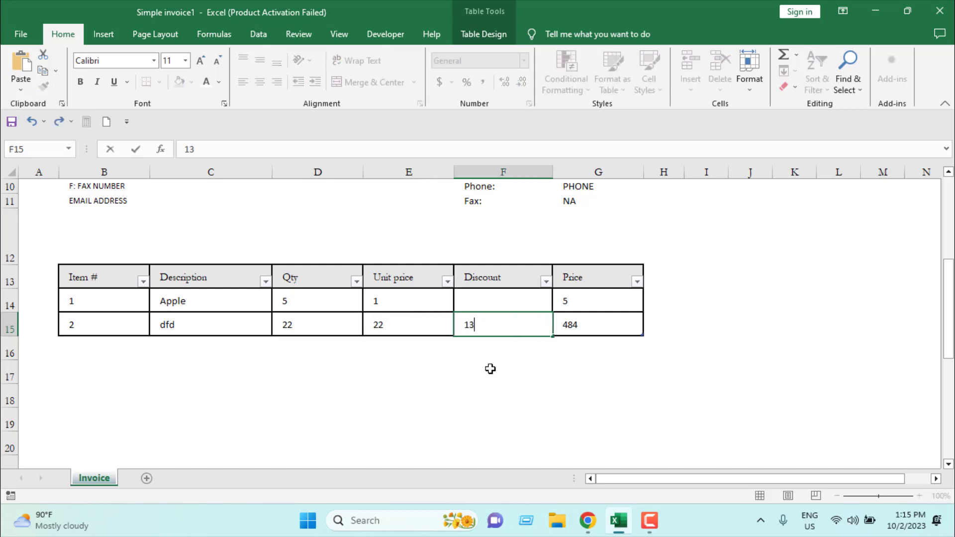
left_click(491, 369)
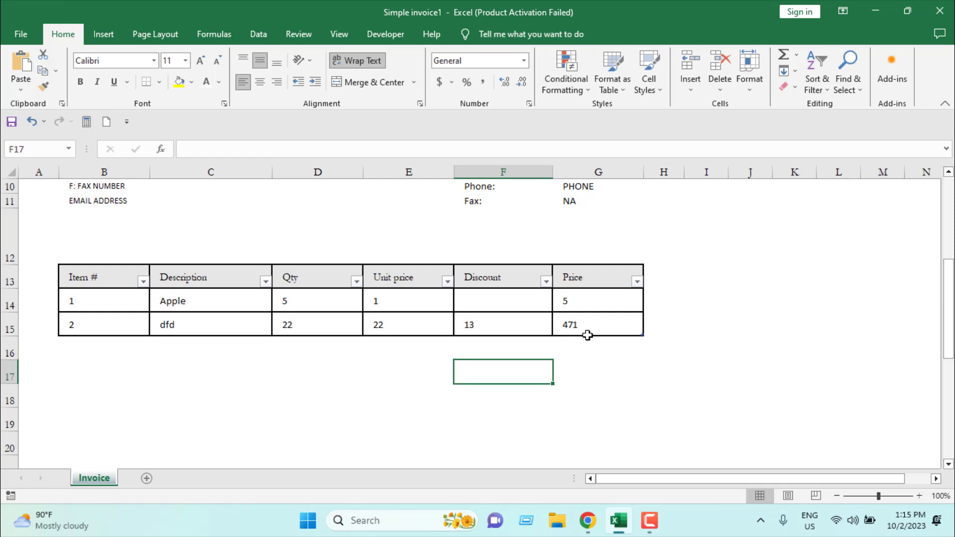
Preview the invoice with both bordered item rows on one page, then return to the sheet
key("ctrl+p")
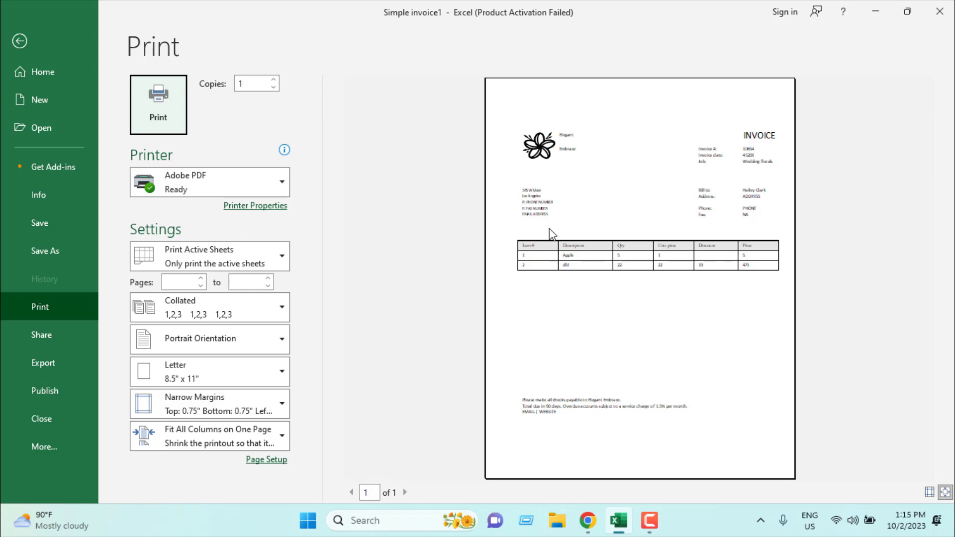
left_click(19, 41)
scroll(182, 279, "up", 1)
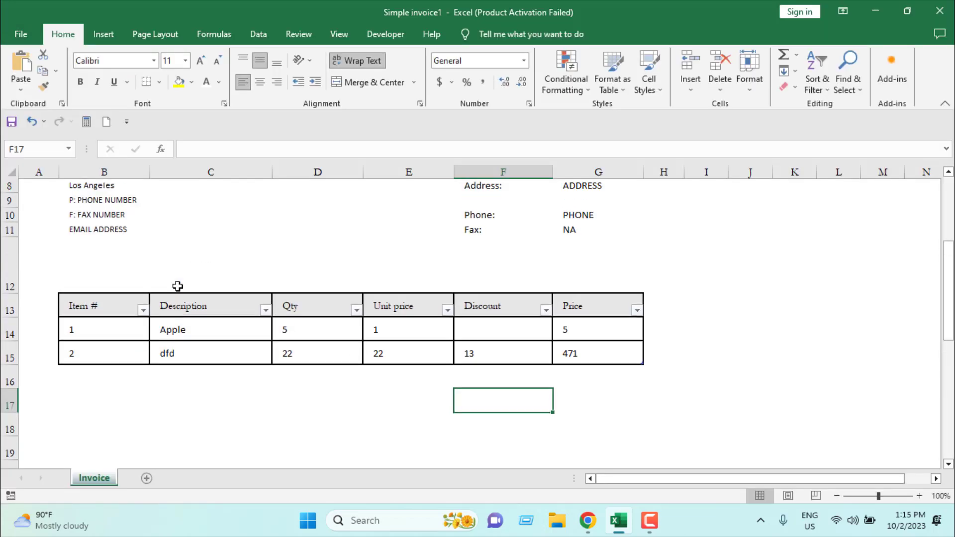
Open the CustomInvoice style's options in the Table Styles gallery, then close them unchanged
left_click(257, 359)
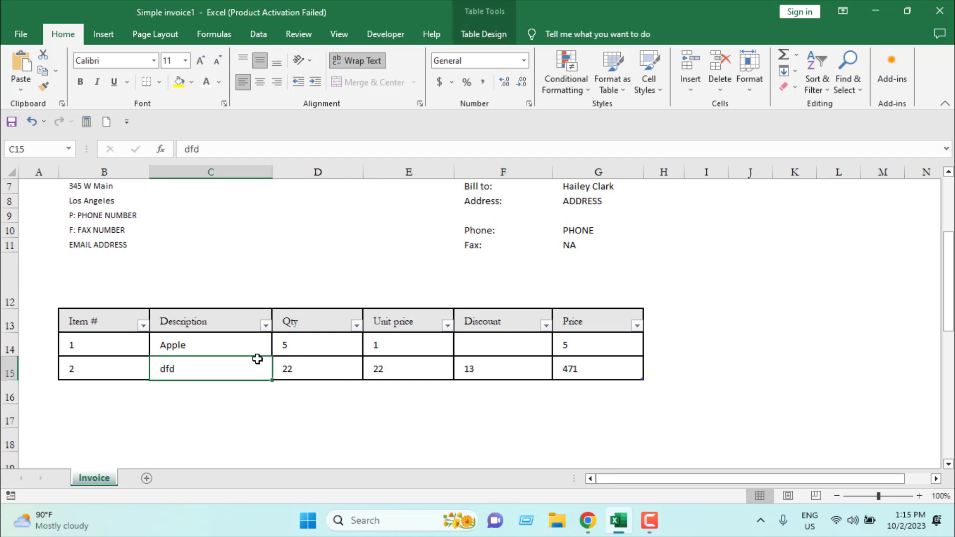
left_click(485, 34)
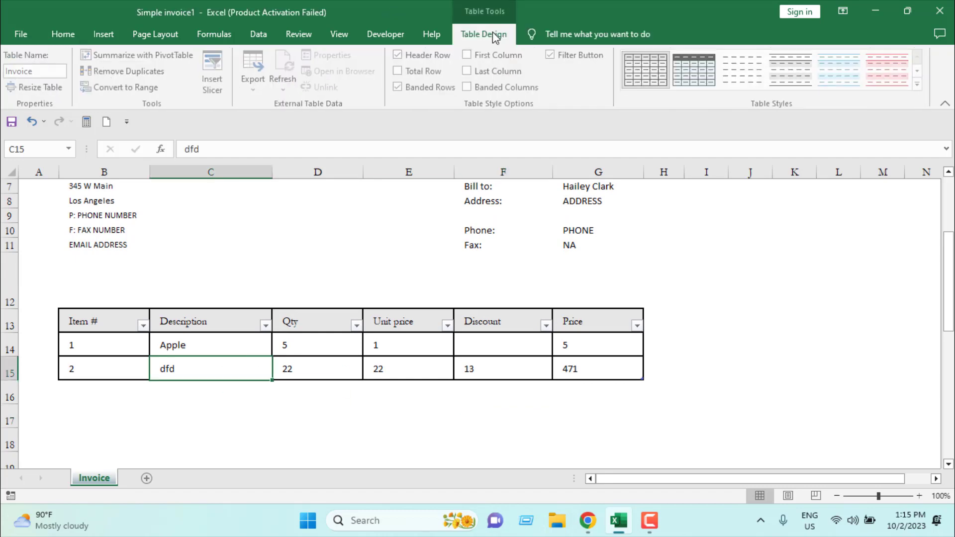
left_click(918, 86)
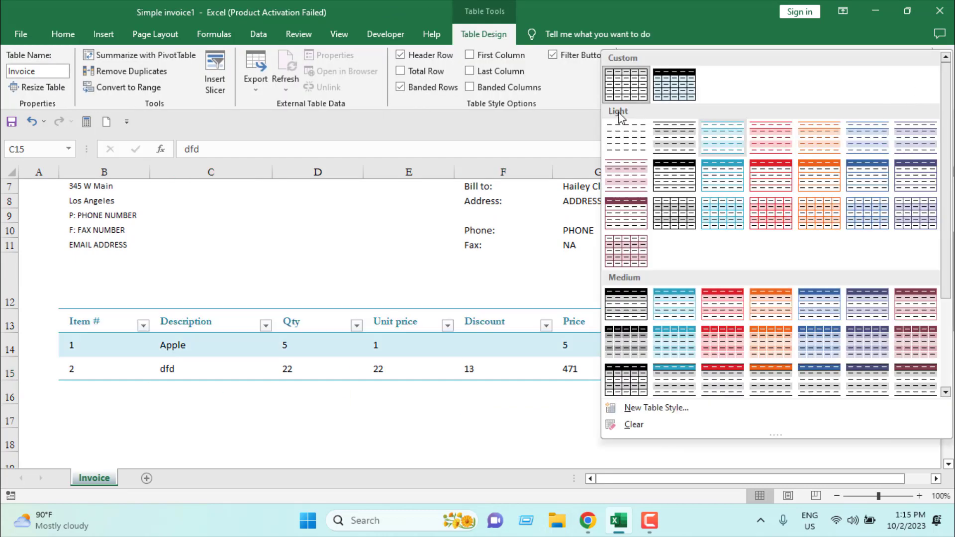
right_click(619, 85)
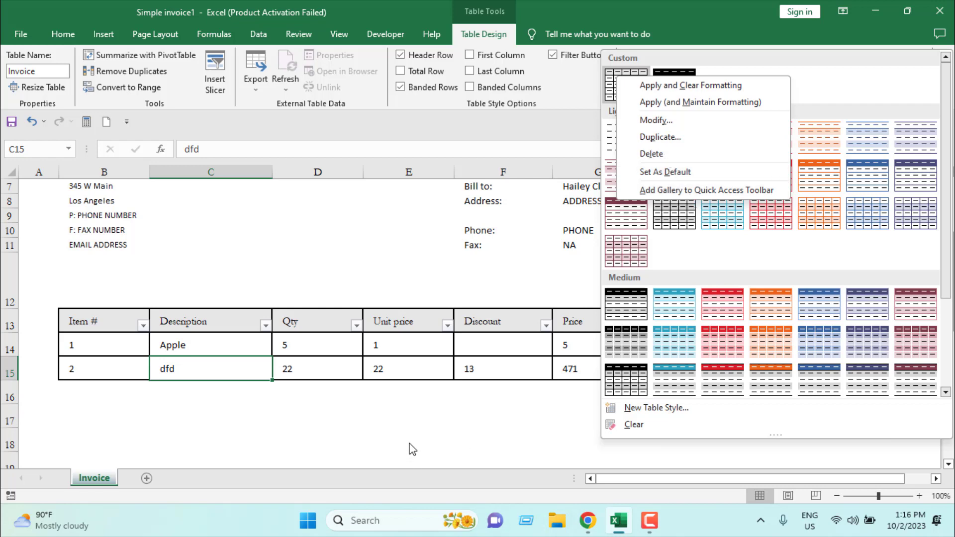
left_click(403, 283)
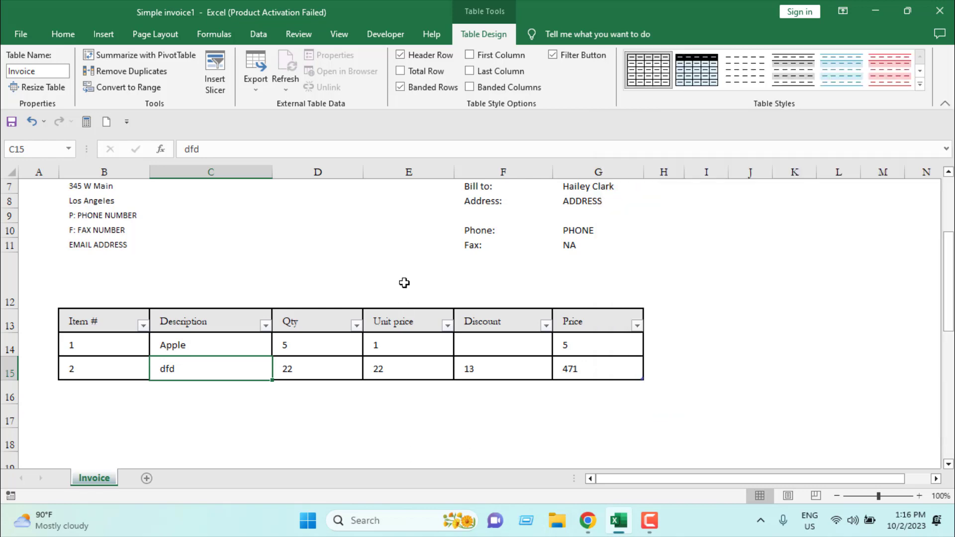